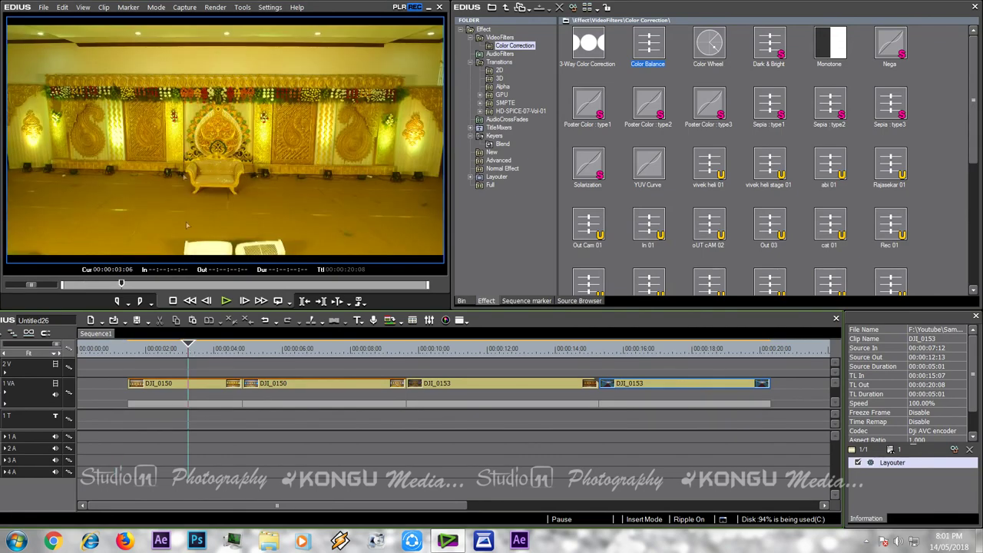
# Preview the four timeline clips and apply the Color Balance filter to the first DJI_0150 clip.
pyautogui.click(317, 351)
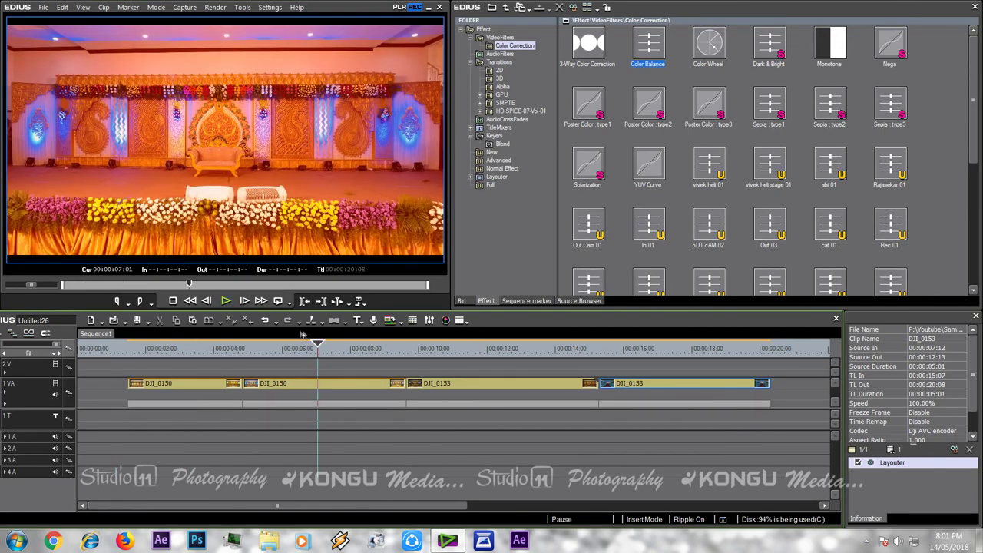
pyautogui.click(474, 349)
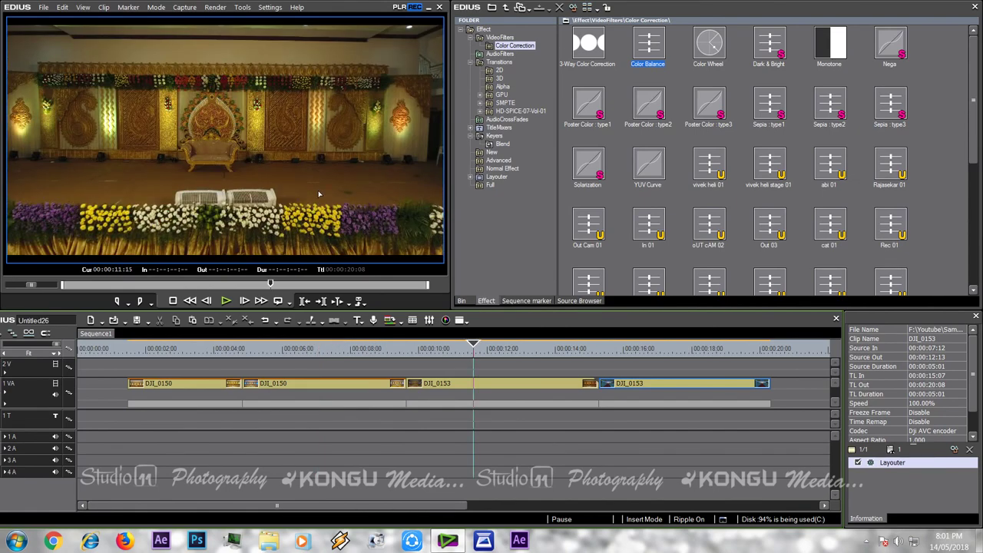
pyautogui.click(684, 349)
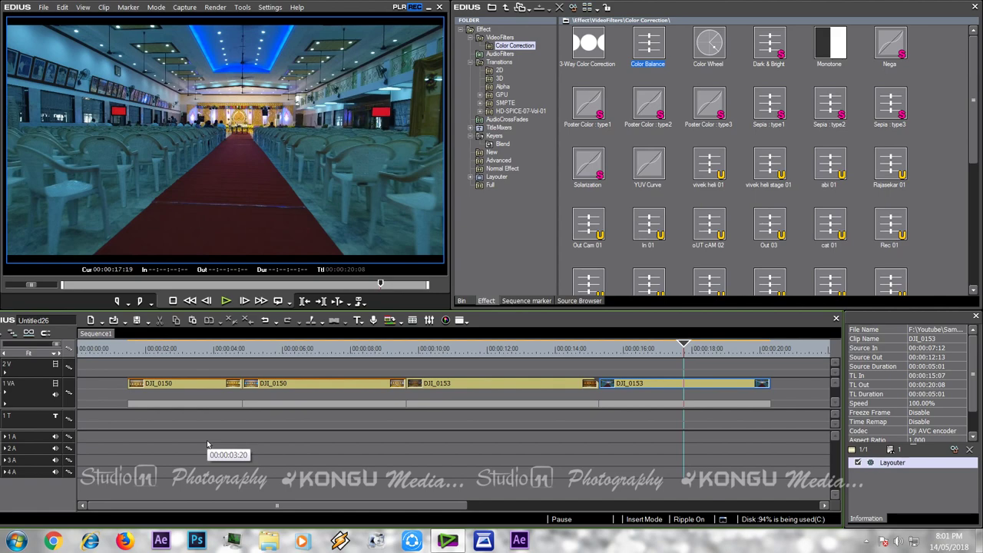
pyautogui.click(164, 348)
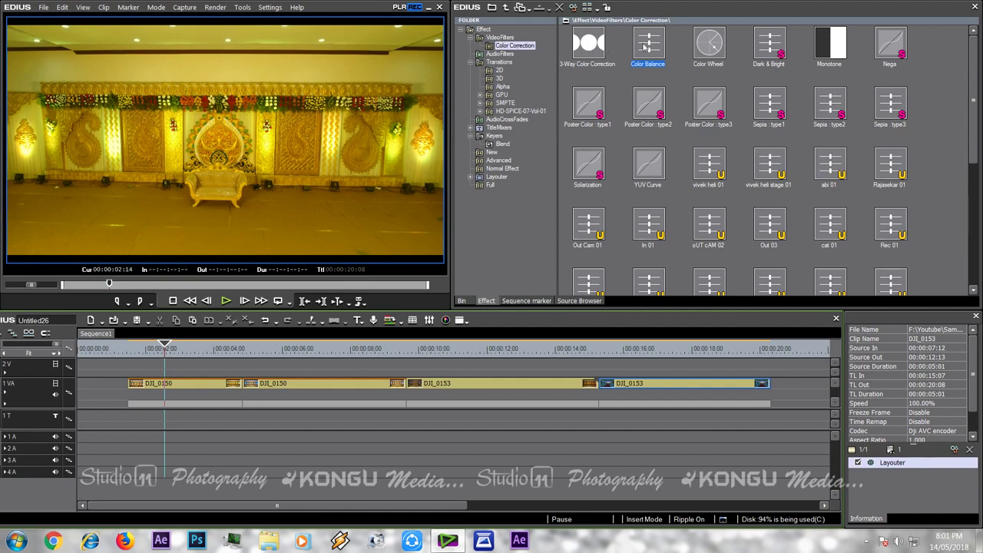
pyautogui.moveTo(649, 42); pyautogui.dragTo(216, 388)
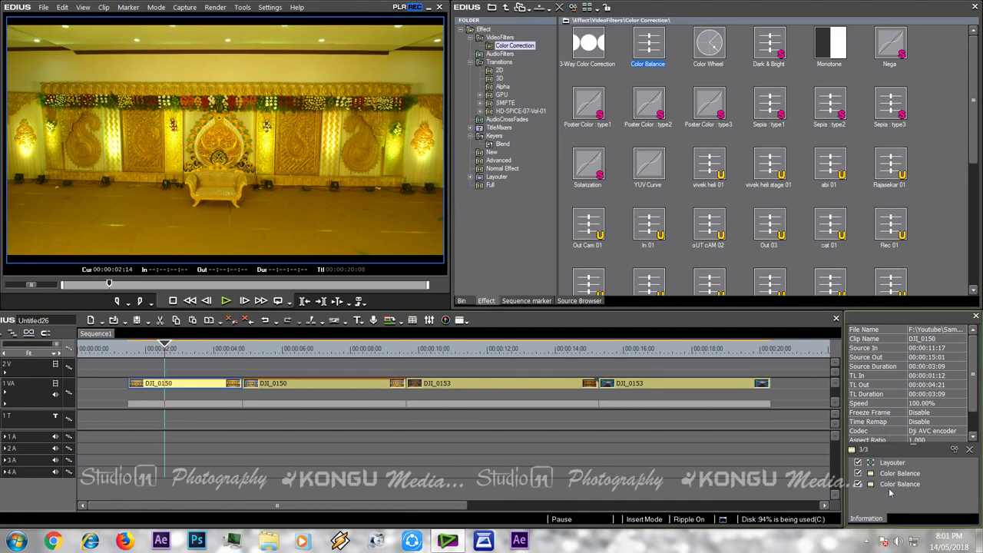
# In the first clip's newly added Color Balance, set Blue to 31, shift red slightly toward cyan, and compare in split preview before applying.
pyautogui.doubleClick(900, 485)
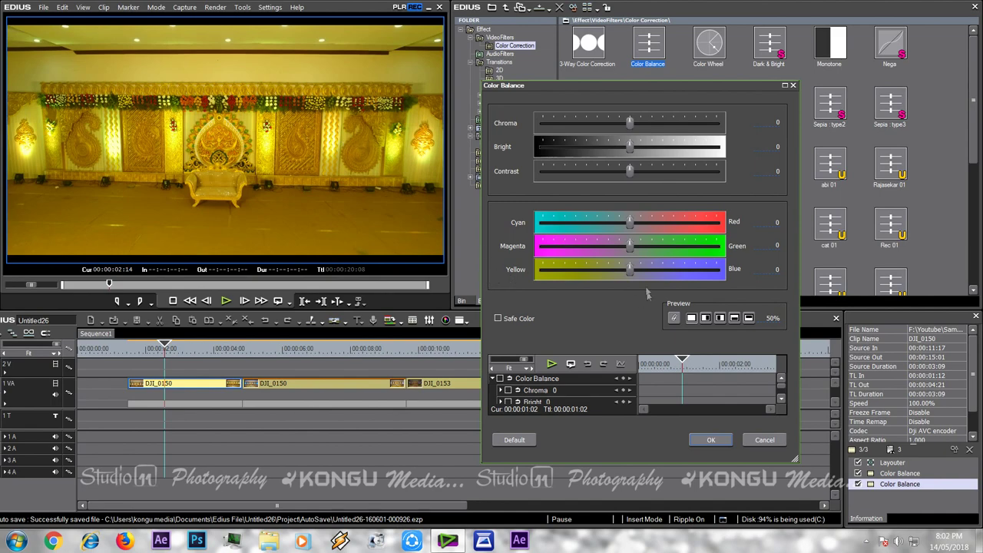
pyautogui.moveTo(630, 274); pyautogui.dragTo(650, 275)
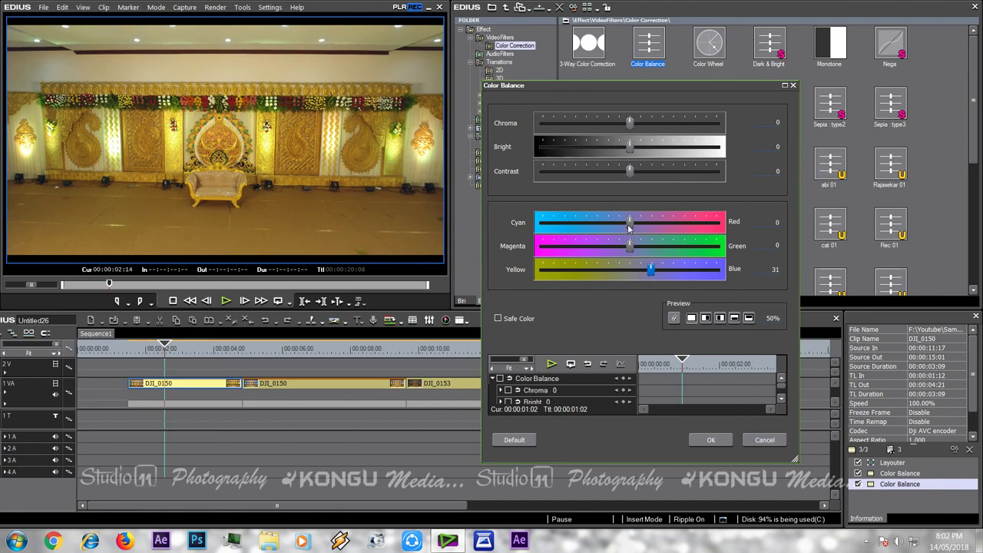
pyautogui.moveTo(630, 223); pyautogui.dragTo(625, 223)
pyautogui.click(707, 320)
pyautogui.click(711, 439)
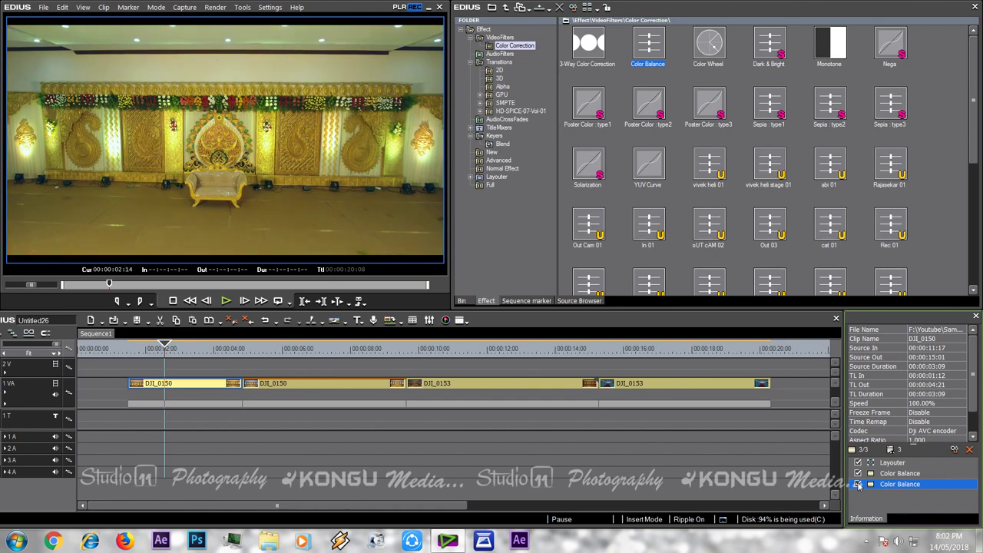
# Apply another Color Balance filter to the second DJI_0150 clip.
pyautogui.click(332, 350)
pyautogui.click(342, 388)
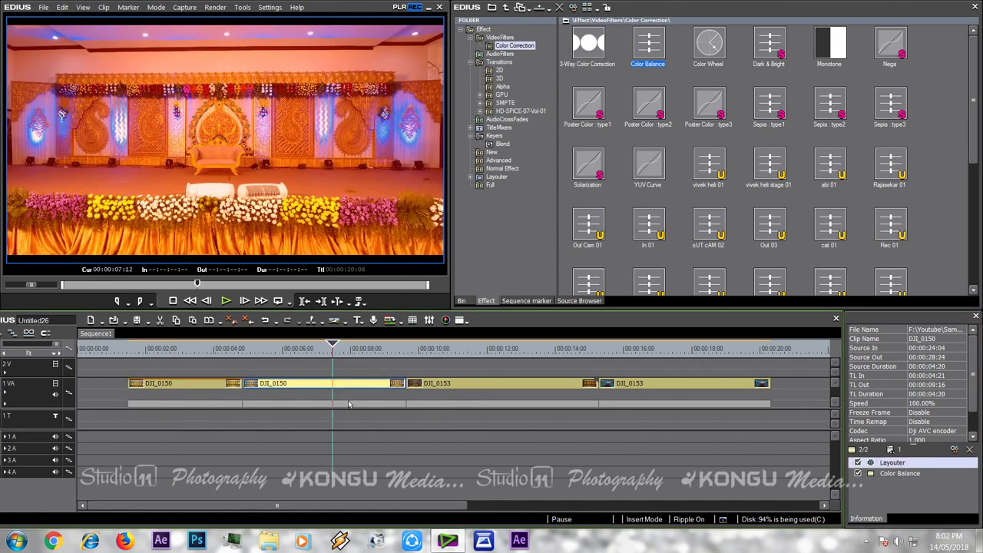
pyautogui.moveTo(648, 46); pyautogui.dragTo(356, 384)
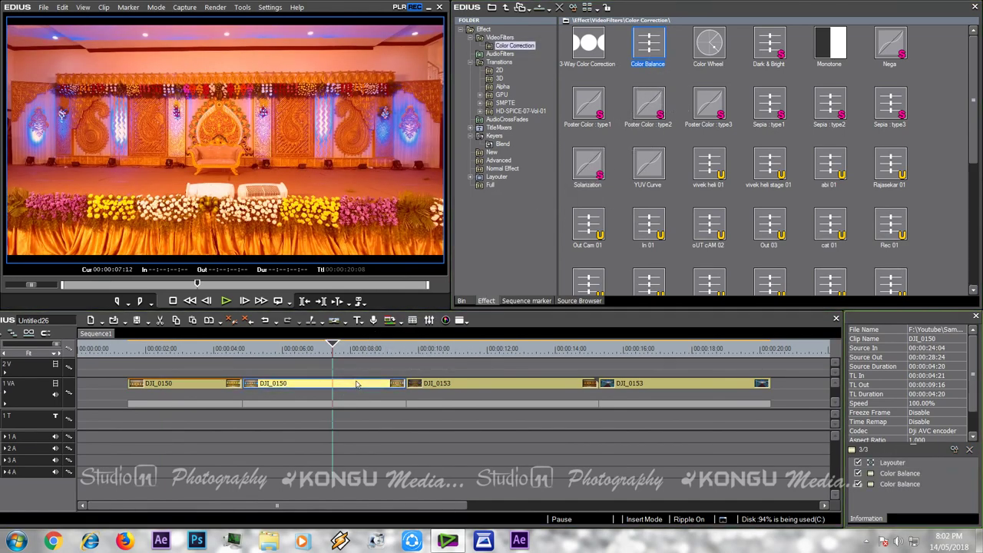
# Try a Red value of -32 in the second clip's new Color Balance, compare it in split preview, and discard the change.
pyautogui.doubleClick(898, 485)
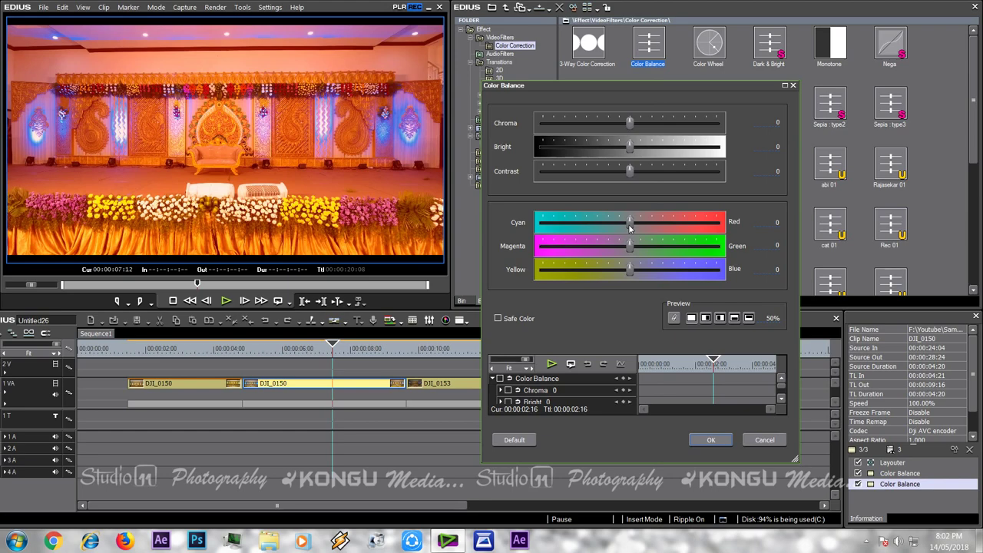
pyautogui.moveTo(630, 224); pyautogui.dragTo(608, 224)
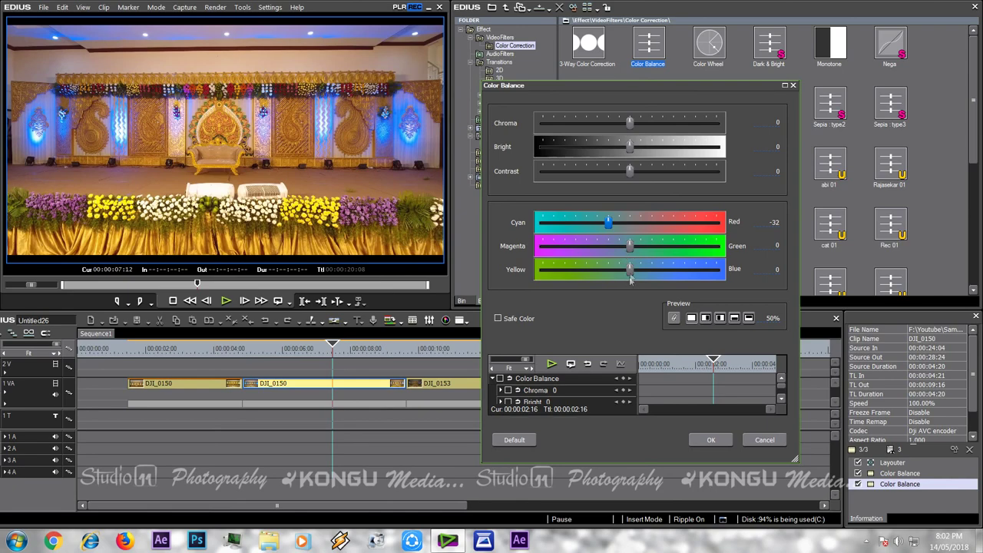
pyautogui.click(720, 318)
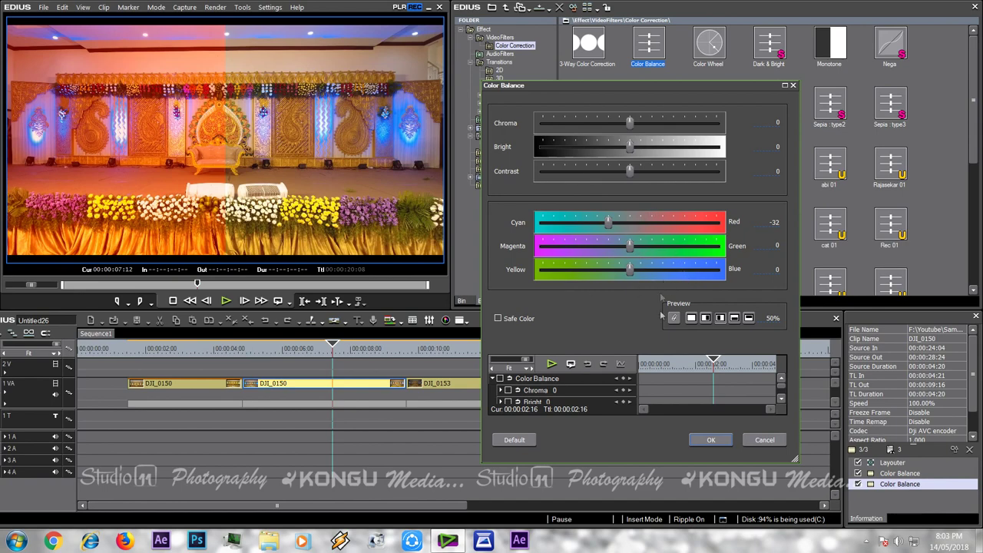
pyautogui.click(765, 441)
# Apply Color Balance to the third clip, the first DJI_0153, and set its Bright value to 23.
pyautogui.click(470, 349)
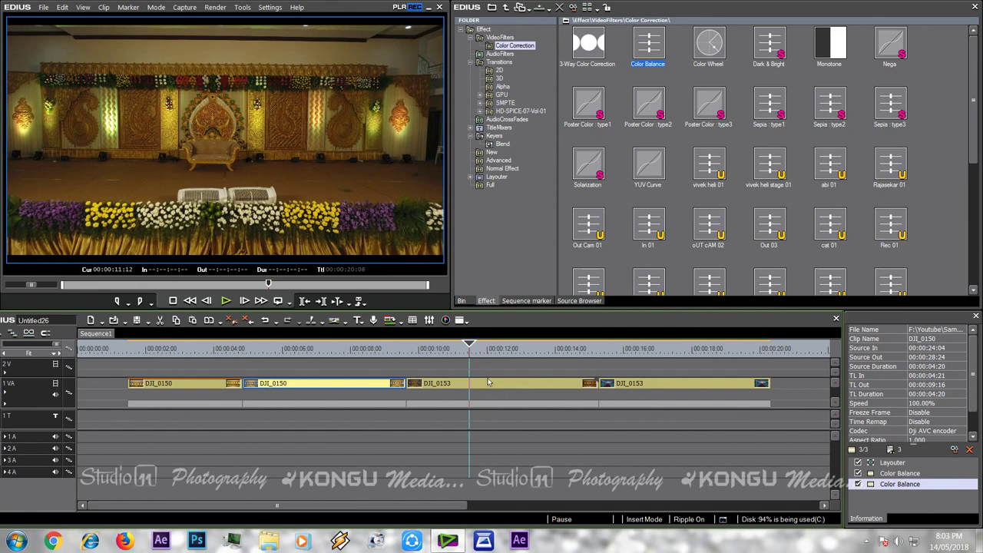
pyautogui.moveTo(649, 45); pyautogui.dragTo(513, 388)
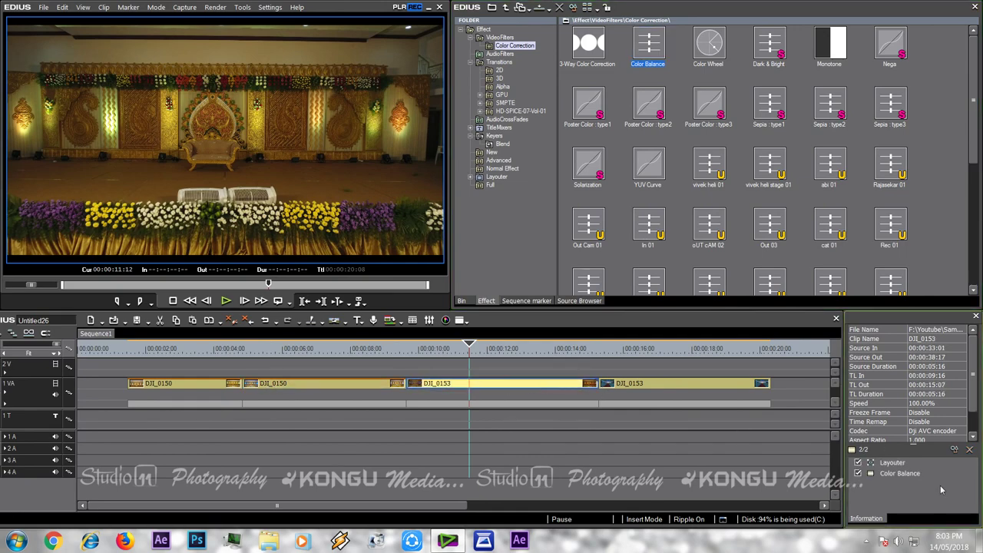
pyautogui.doubleClick(902, 475)
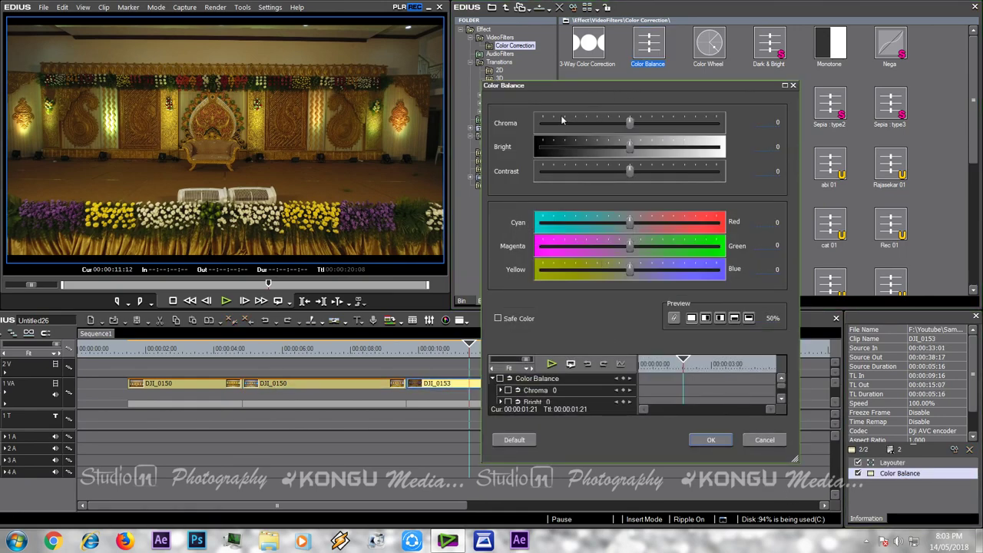
pyautogui.click(776, 147)
pyautogui.scroll(18, 778, 148)
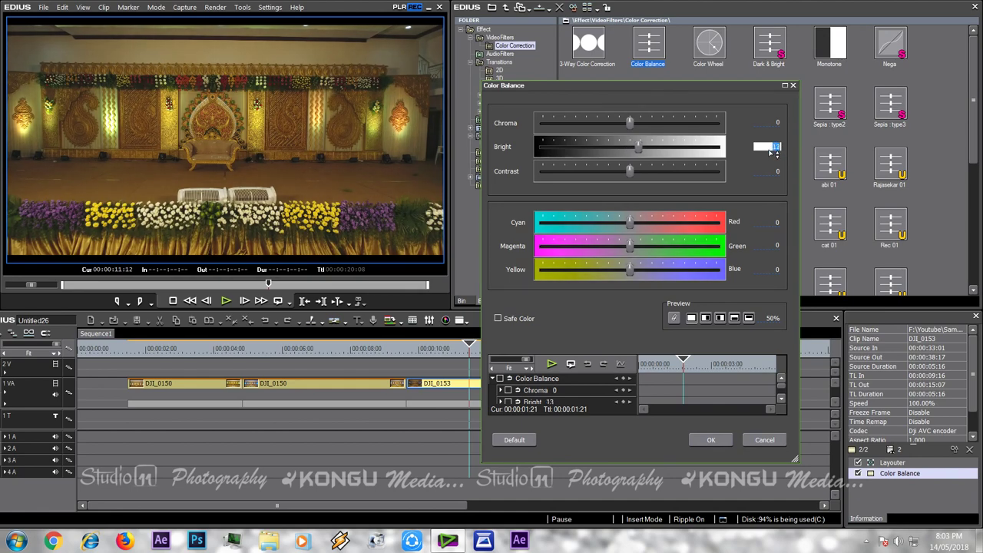
pyautogui.scroll(4, 775, 151)
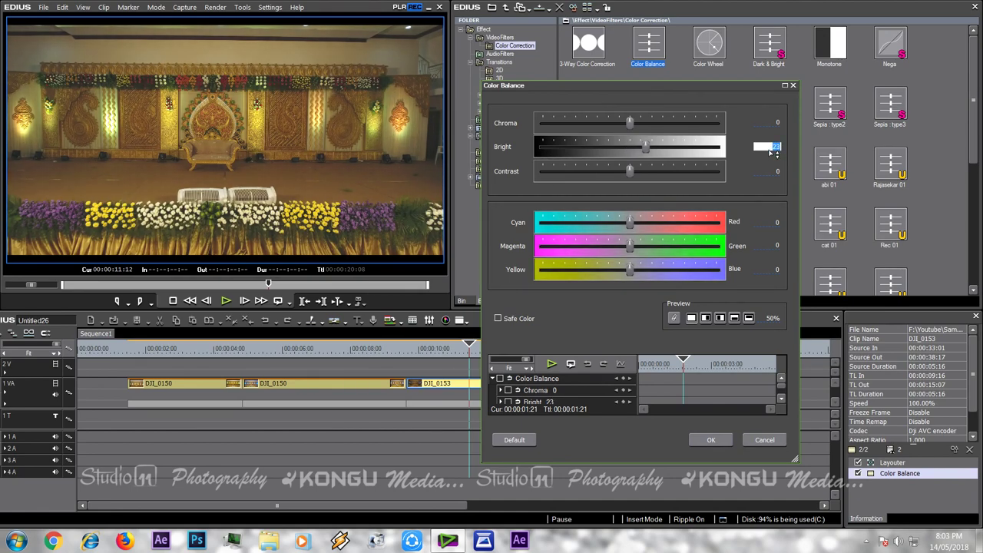
# Set the third clip's Chroma to 5, reduce its Bright value, adjust the Contrast, and apply the settings.
pyautogui.click(777, 123)
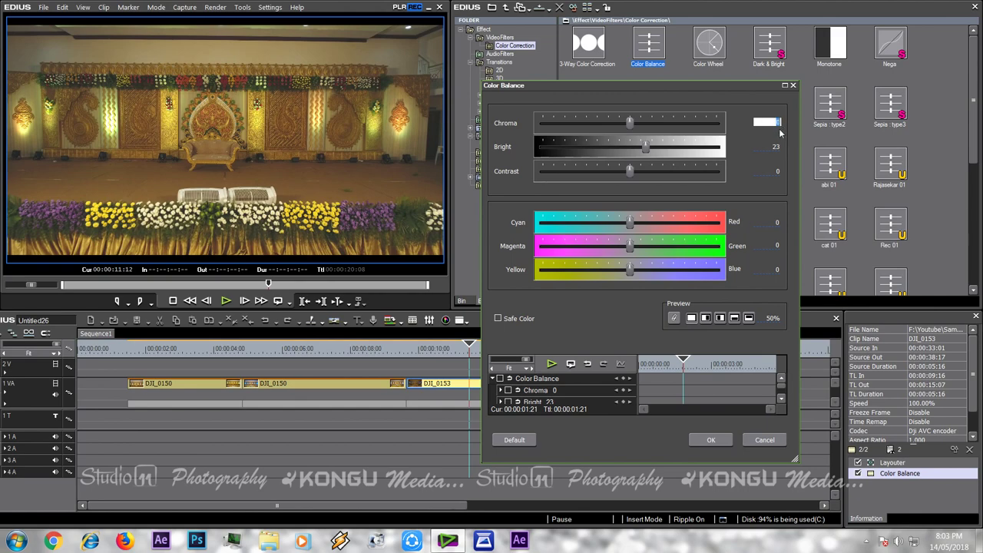
pyautogui.scroll(5, 779, 134)
pyautogui.scroll(-1, 780, 134)
pyautogui.click(775, 147)
pyautogui.scroll(-3, 771, 161)
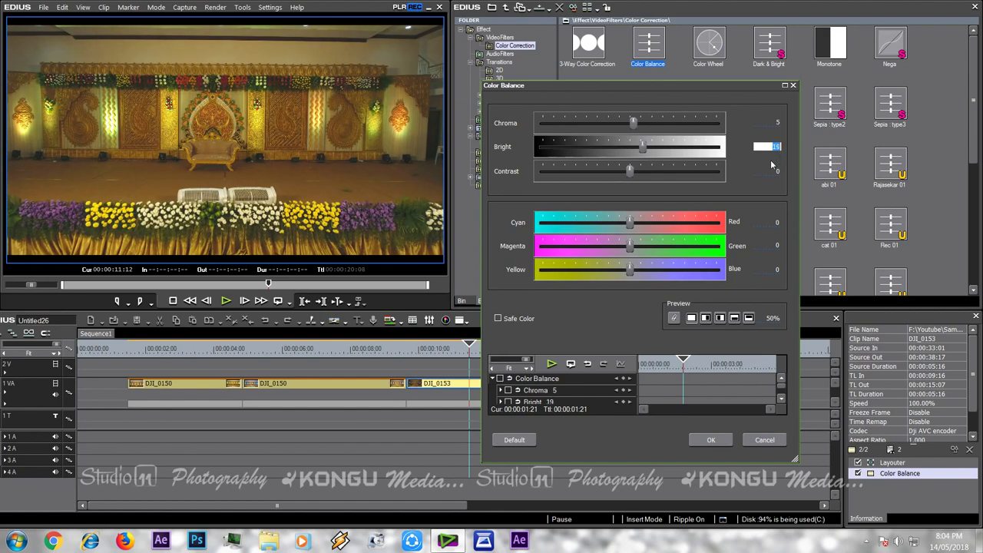
pyautogui.scroll(-3, 770, 159)
pyautogui.moveTo(628, 171); pyautogui.dragTo(636, 146)
pyautogui.click(711, 439)
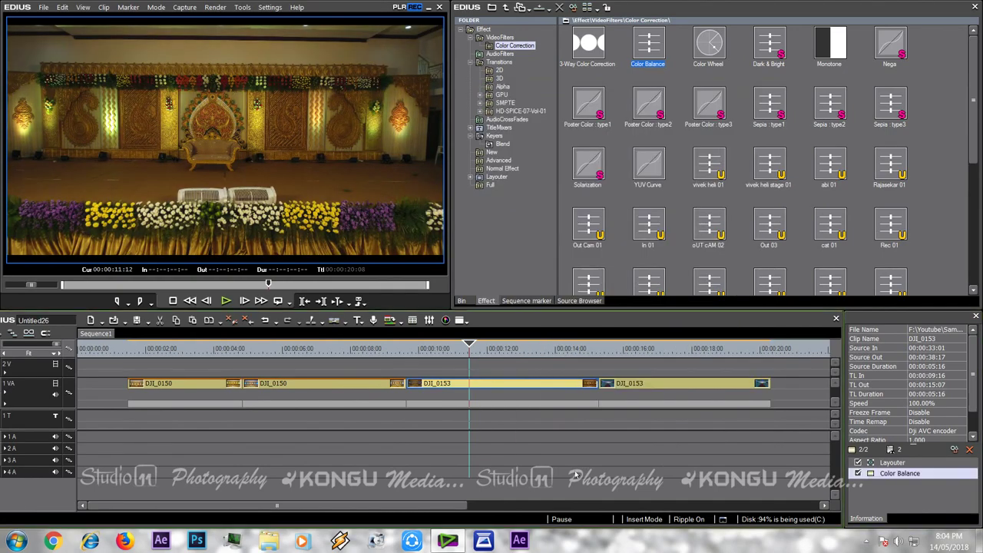
# Apply Color Balance to the last DJI_0153 clip, showing the hall aisle, and set its Chroma to 8.
pyautogui.click(646, 352)
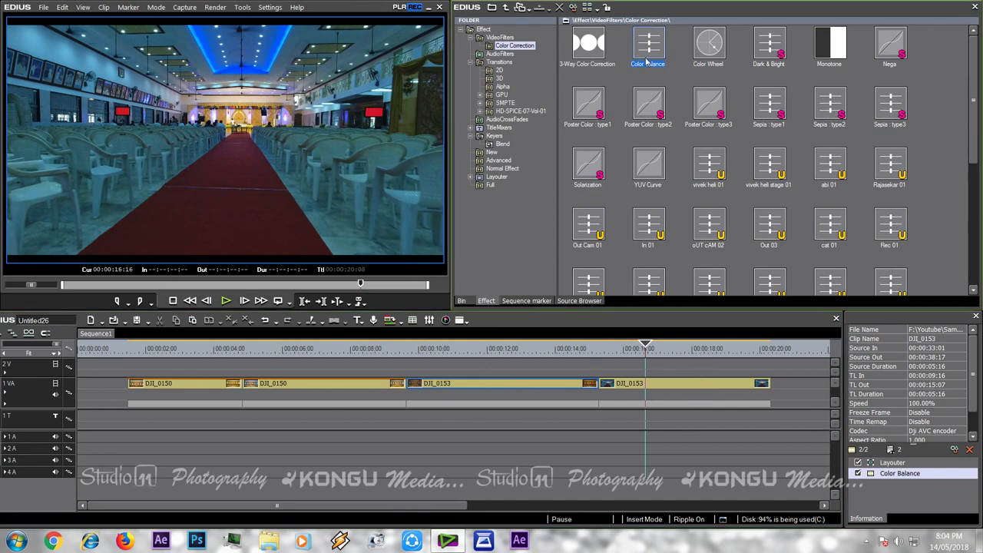
pyautogui.click(676, 386)
pyautogui.doubleClick(899, 473)
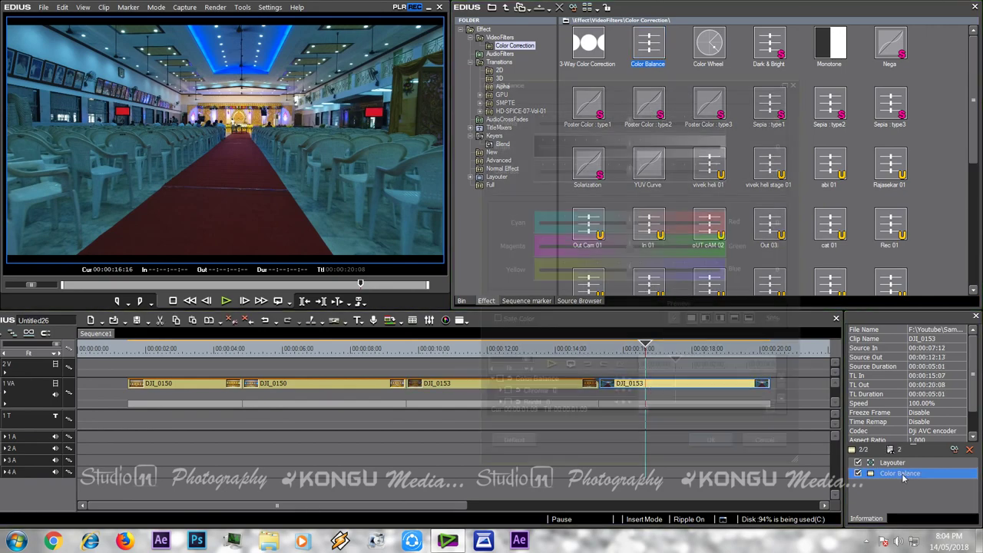
pyautogui.click(778, 123)
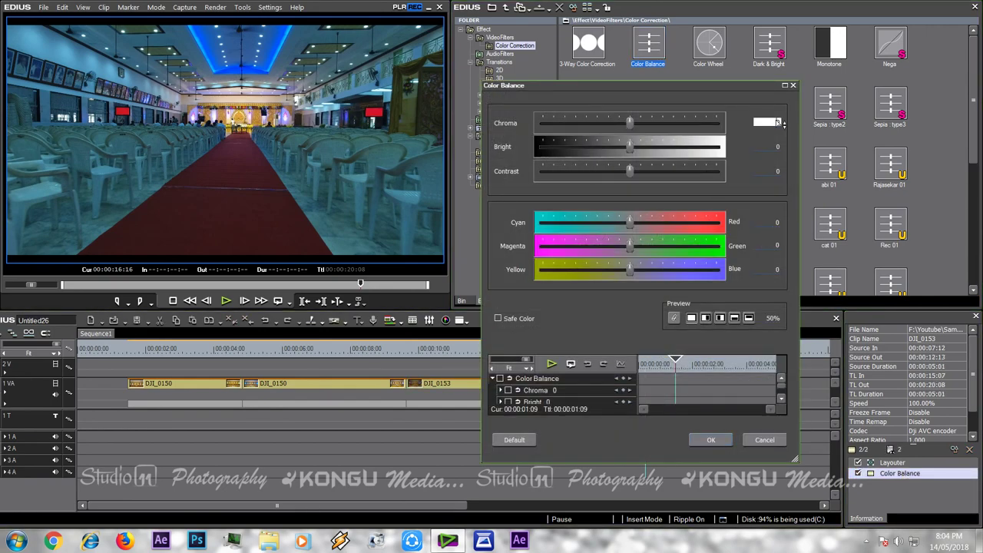
pyautogui.scroll(9, 777, 122)
pyautogui.click(782, 126)
pyautogui.click(783, 125)
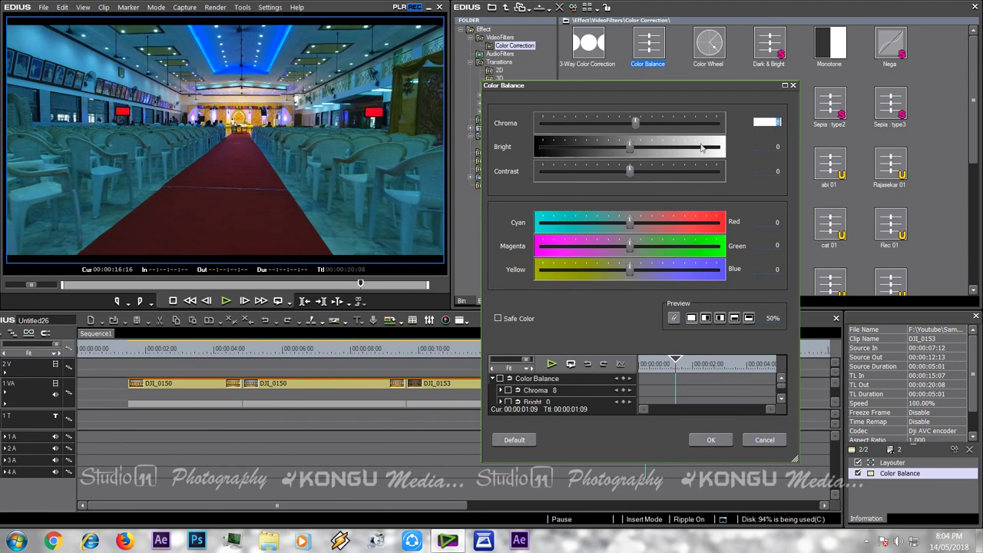
# Set the last clip's Bright value to 7, compare it in split preview, and apply the Color Balance settings.
pyautogui.click(776, 150)
pyautogui.write('6')
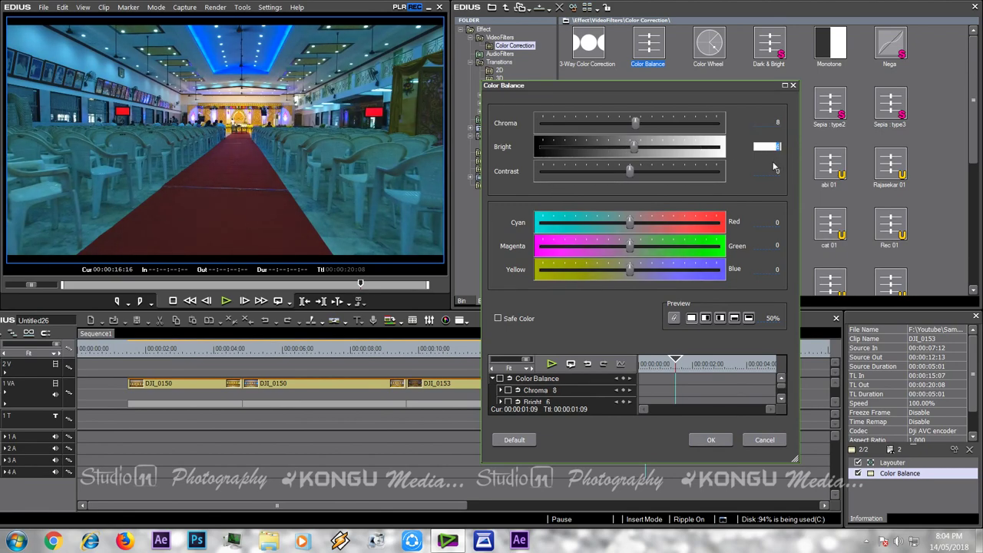
pyautogui.write('7')
pyautogui.click(720, 317)
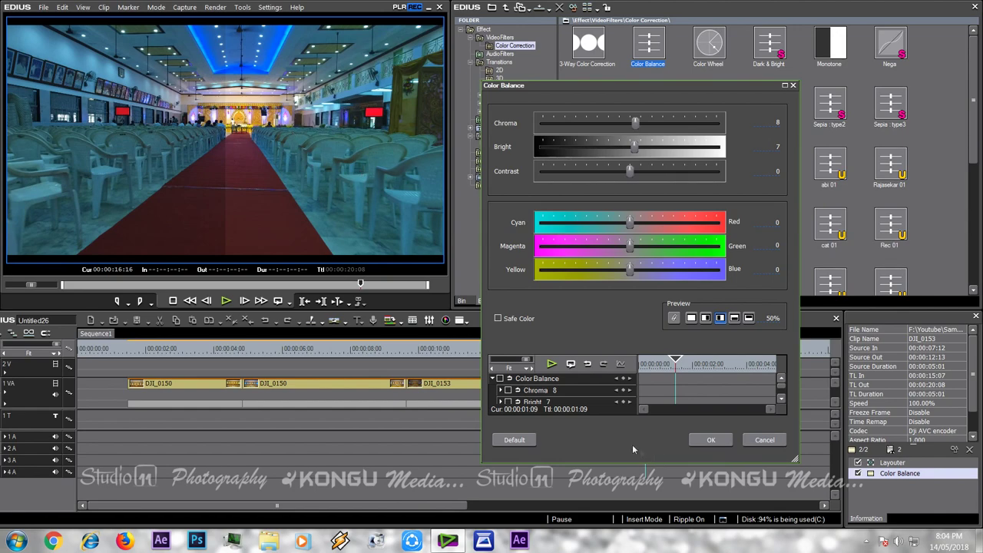
pyautogui.click(715, 441)
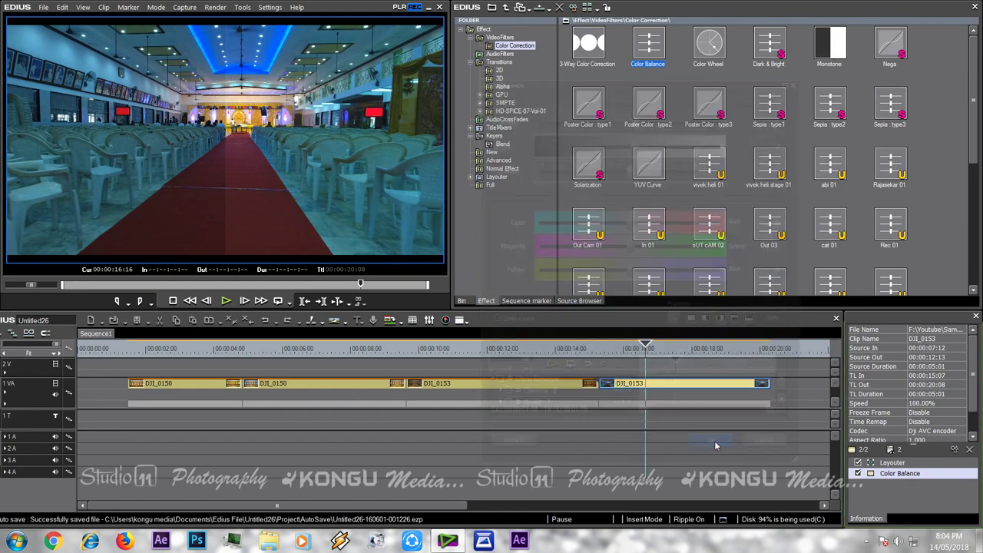
# Turn the last clip's Color Balance off and on to compare the original and corrected picture.
pyautogui.click(858, 474)
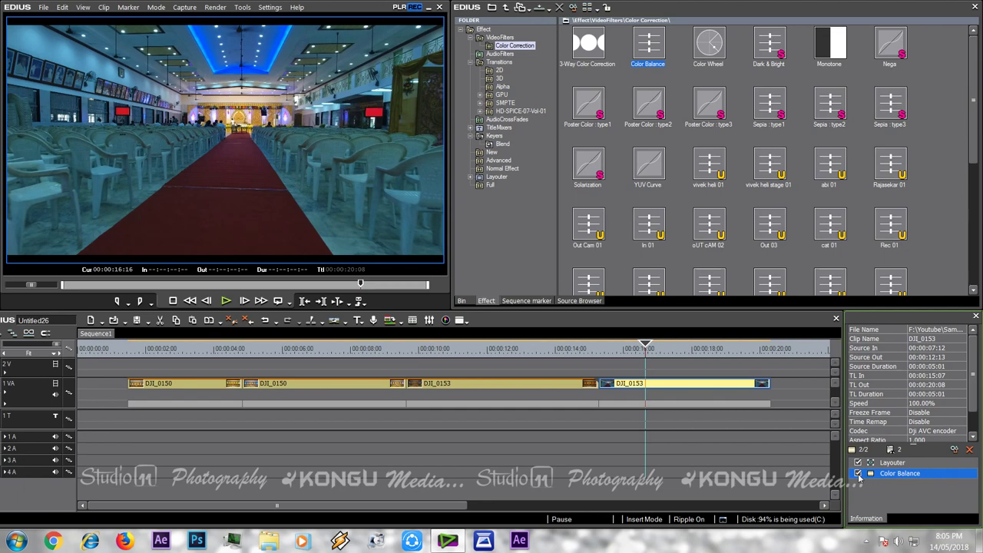
pyautogui.click(858, 474)
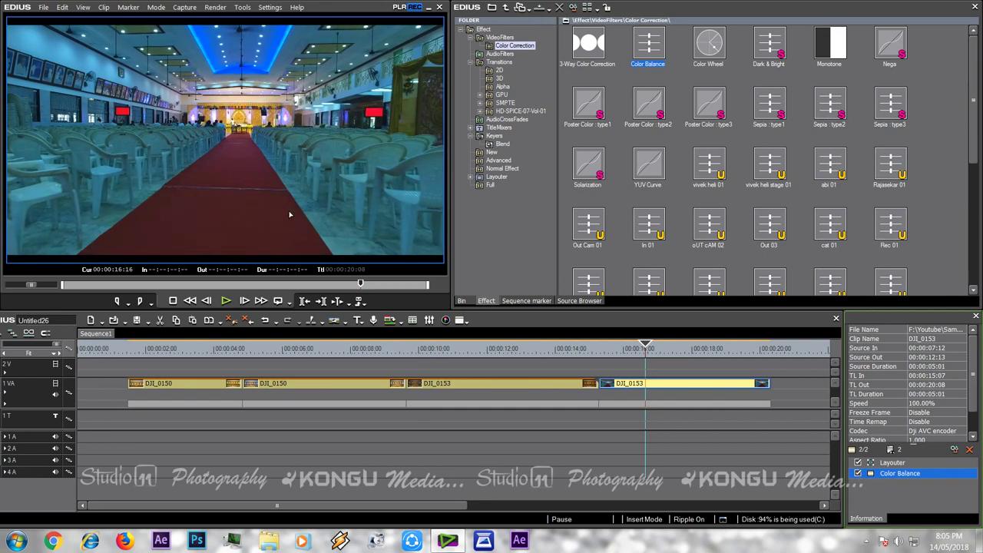
pyautogui.click(424, 464)
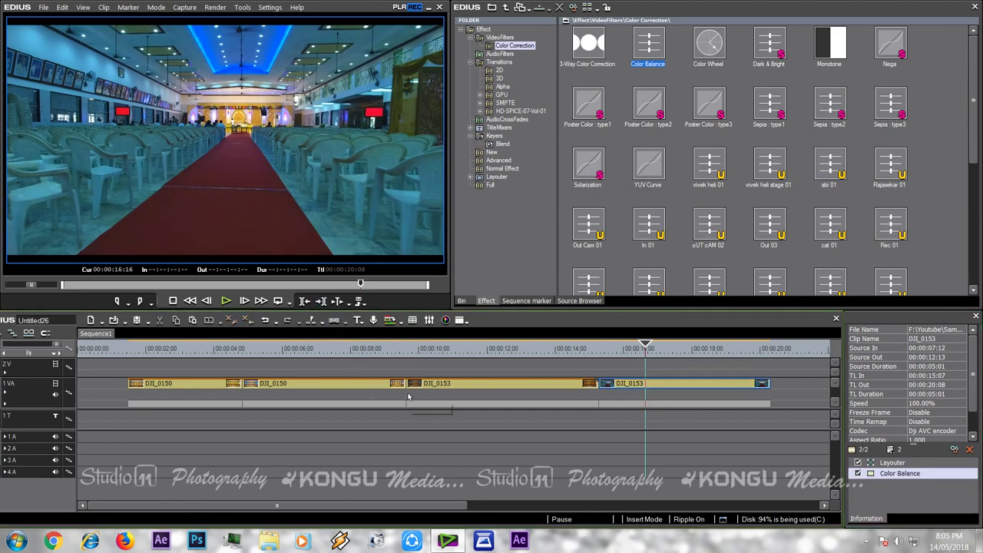